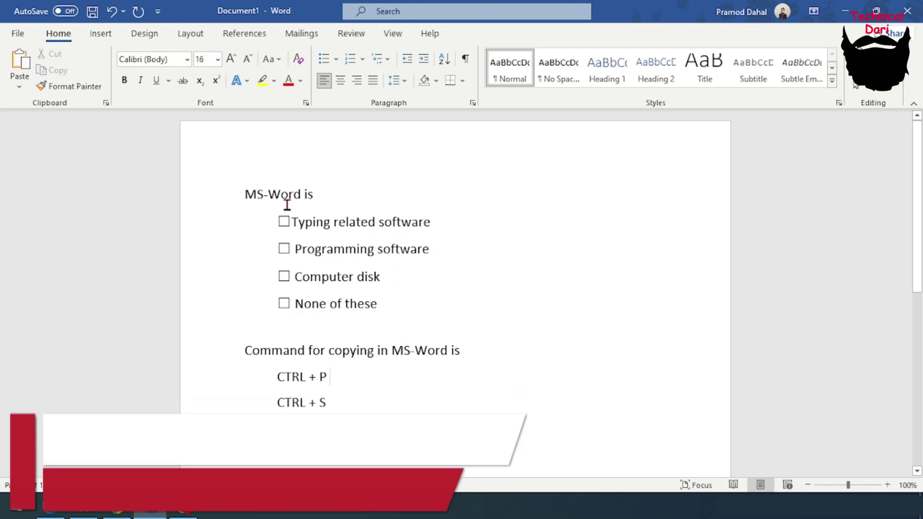
Step: Tick all four answer checkboxes under 'MS-Word is'
drag(246, 194, 321, 194)
drag(279, 221, 385, 308)
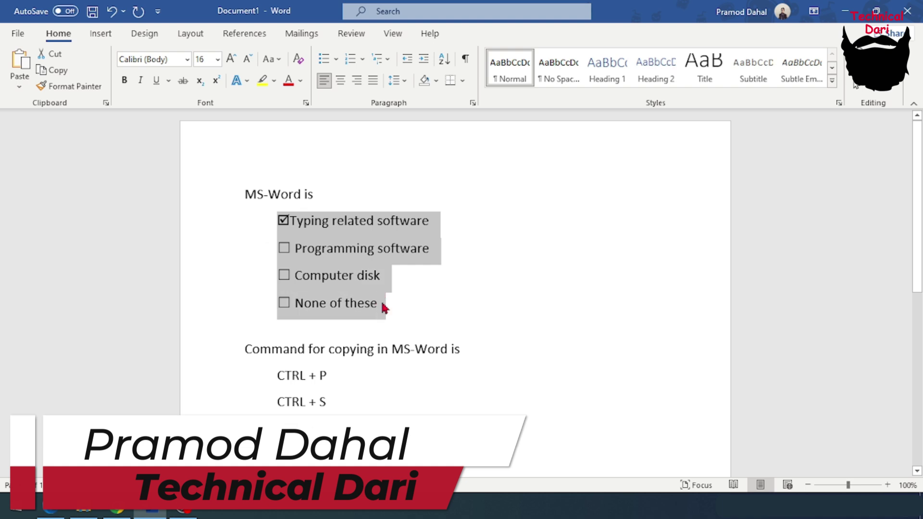
click(284, 222)
click(482, 297)
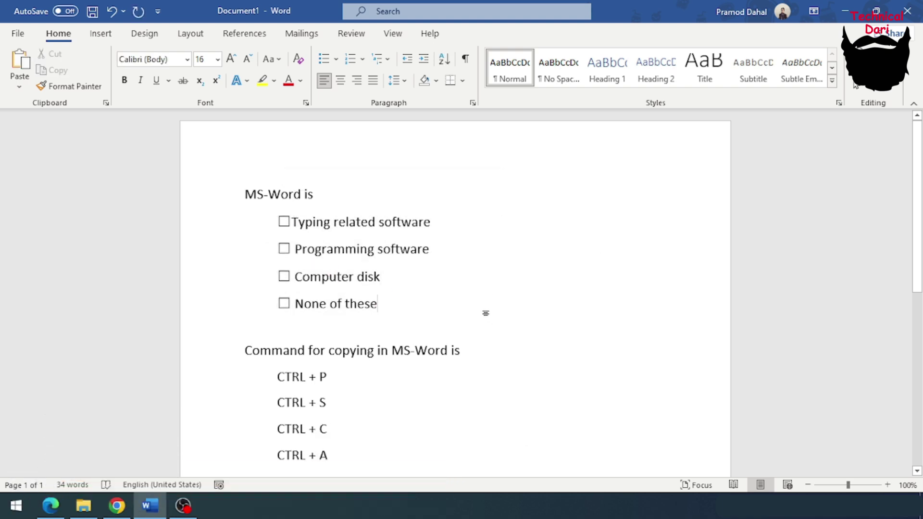
click(284, 221)
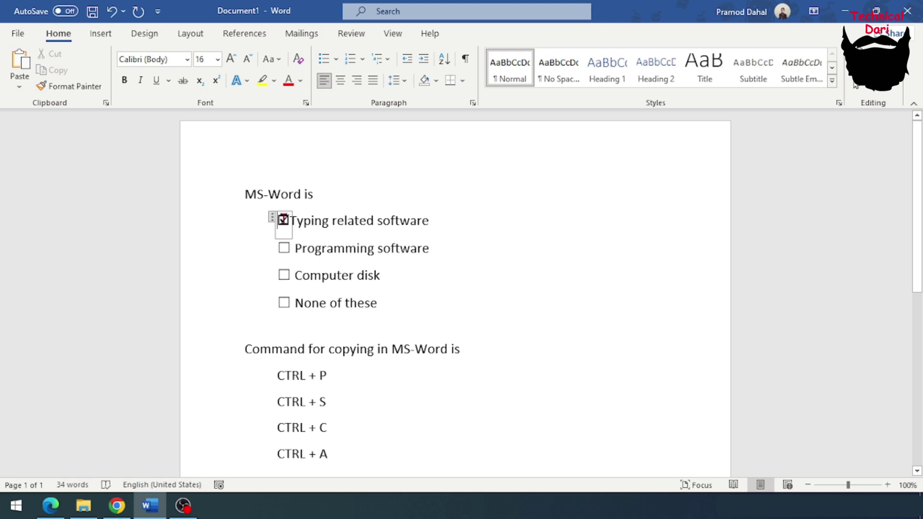
click(284, 247)
click(284, 274)
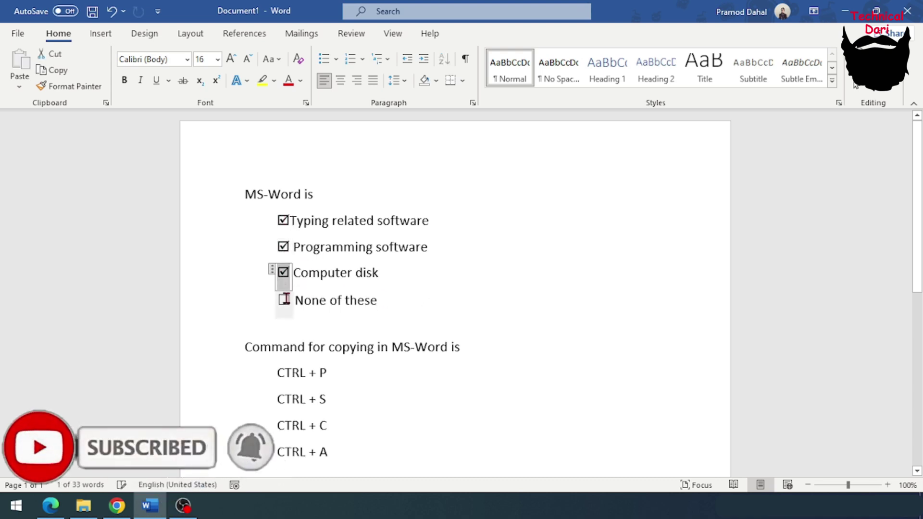
click(284, 301)
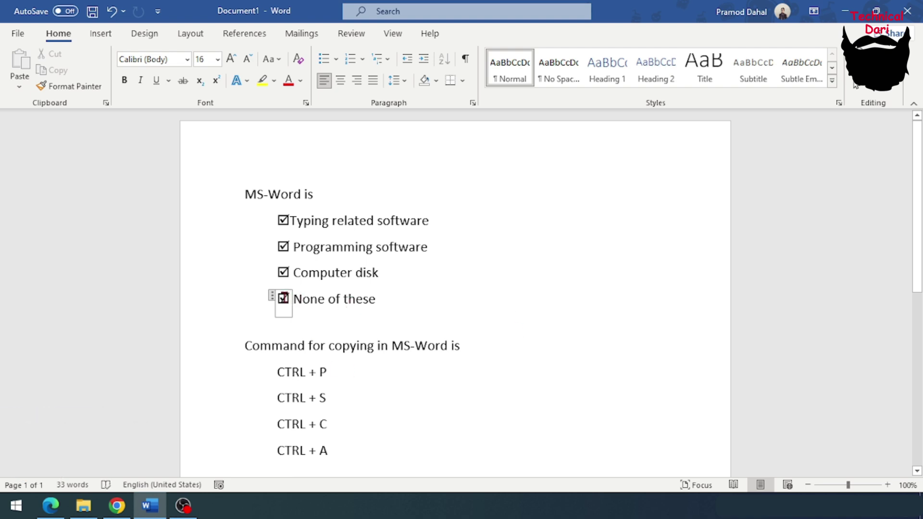
Step: Untick all four answers, then re-tick only 'Typing related software'
click(283, 298)
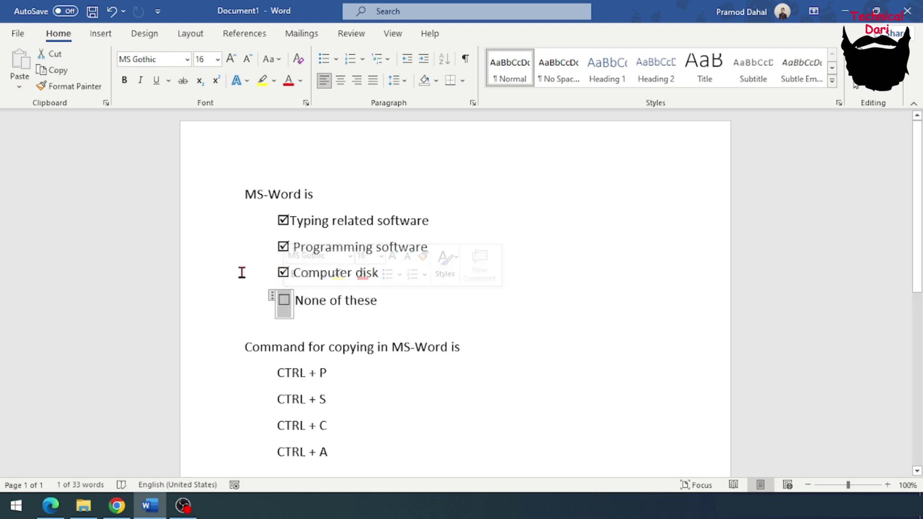
click(283, 273)
click(283, 273)
click(283, 247)
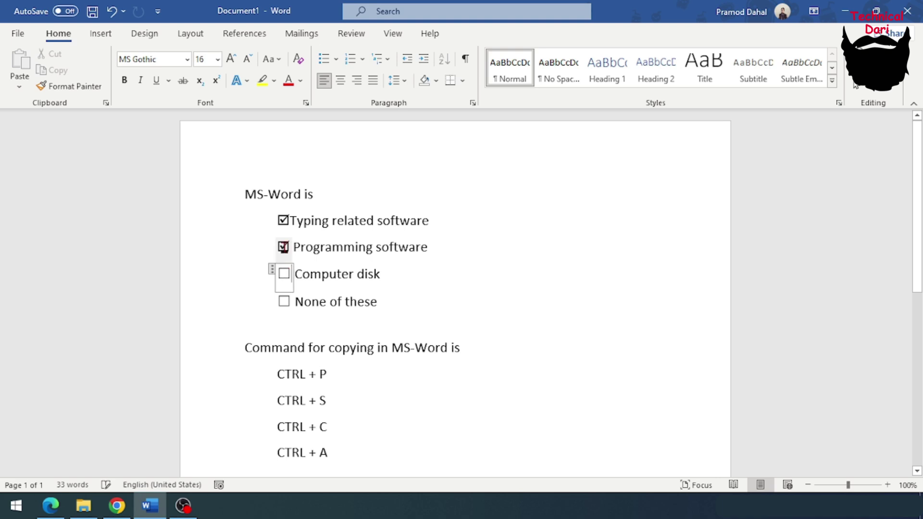
click(284, 247)
click(280, 221)
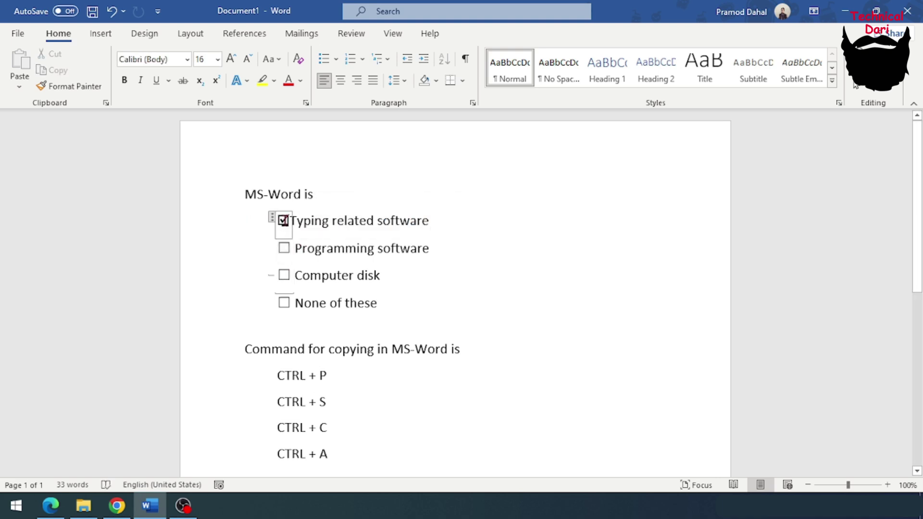
click(282, 220)
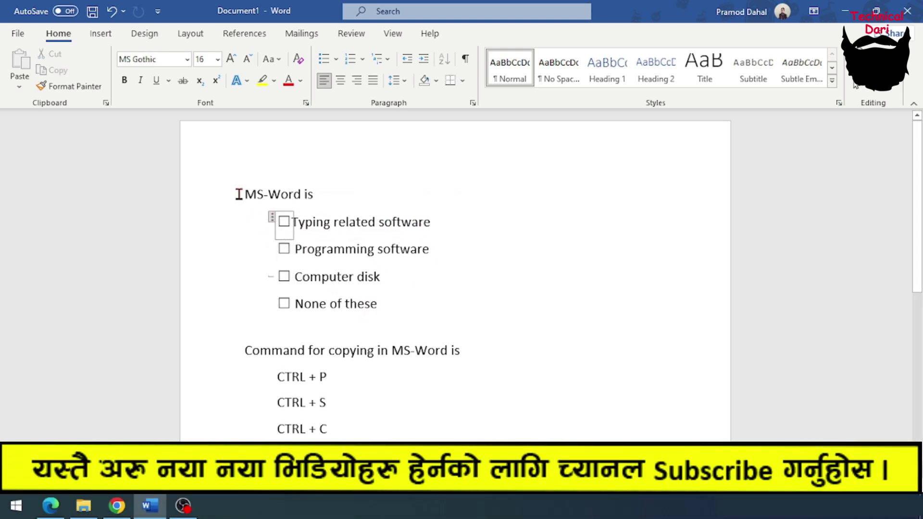
drag(238, 194, 321, 191)
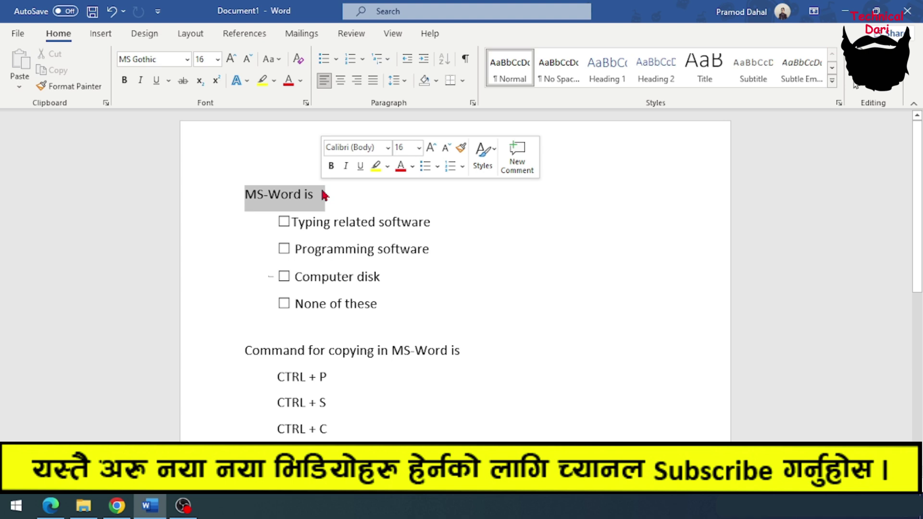
click(284, 220)
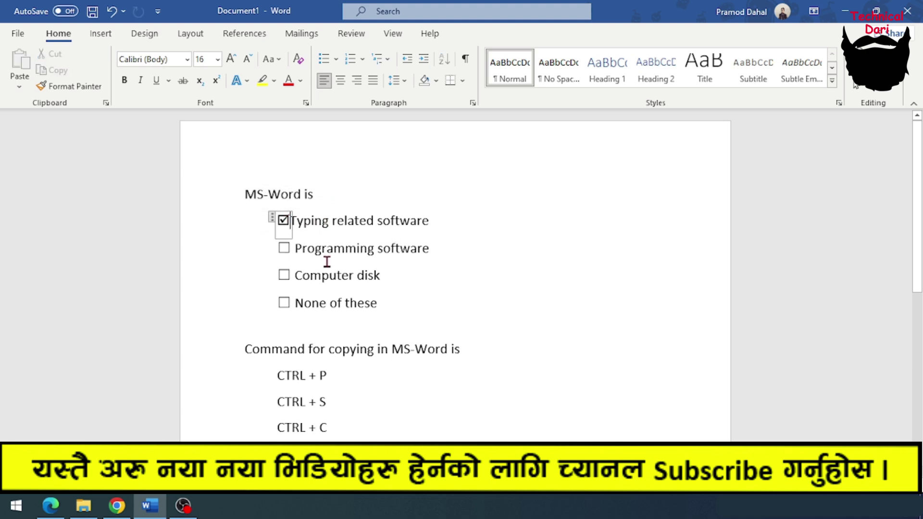
Step: Select the four CTRL answer lines of the second question, then deselect them
click(545, 361)
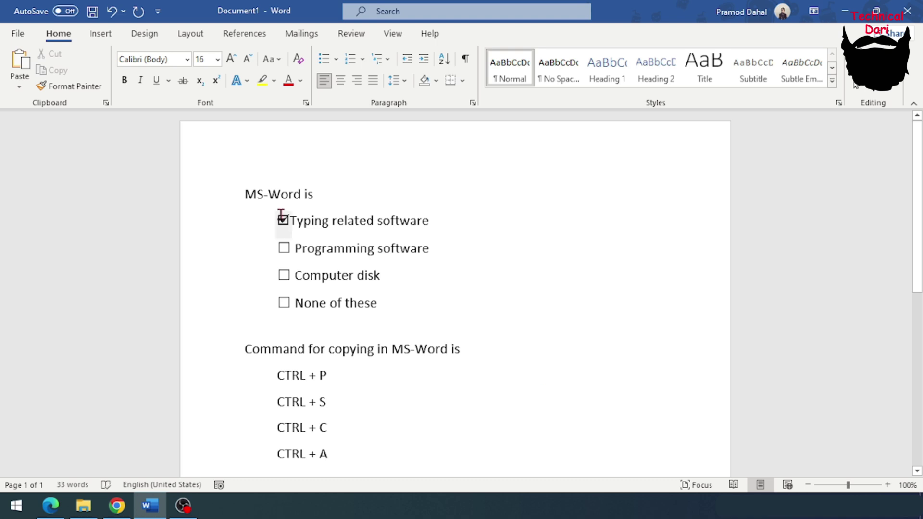
drag(274, 376, 334, 452)
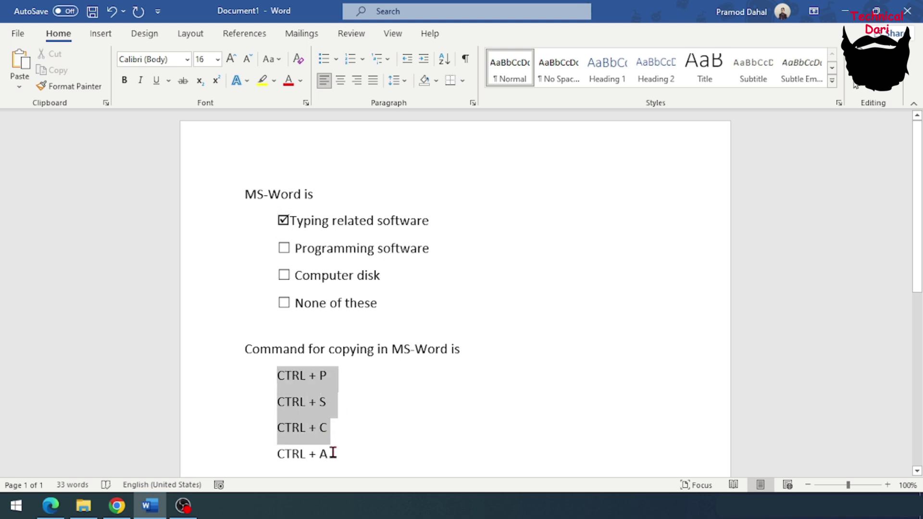
click(495, 359)
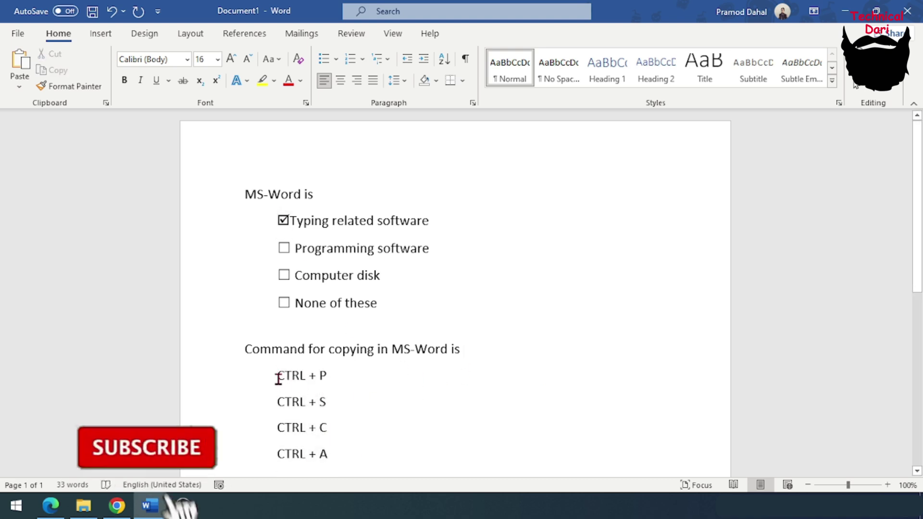
drag(278, 376, 335, 456)
click(543, 330)
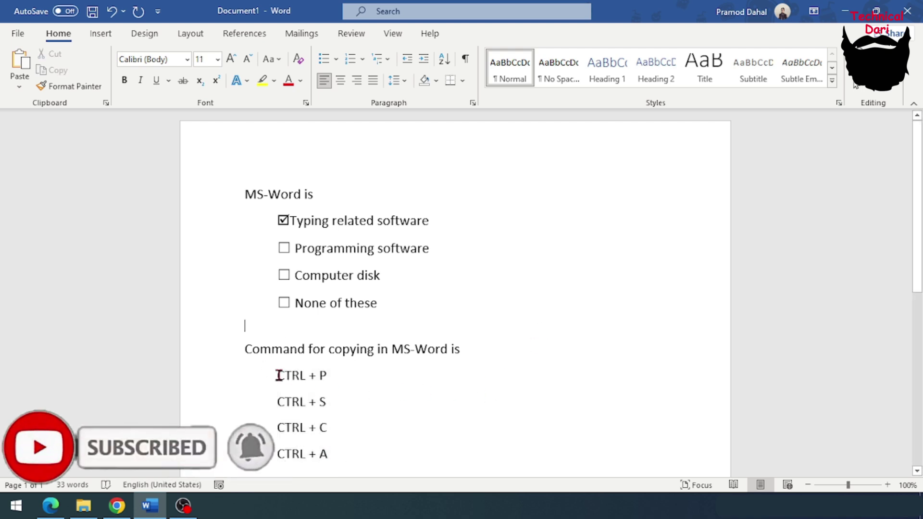
drag(278, 375, 336, 459)
click(482, 355)
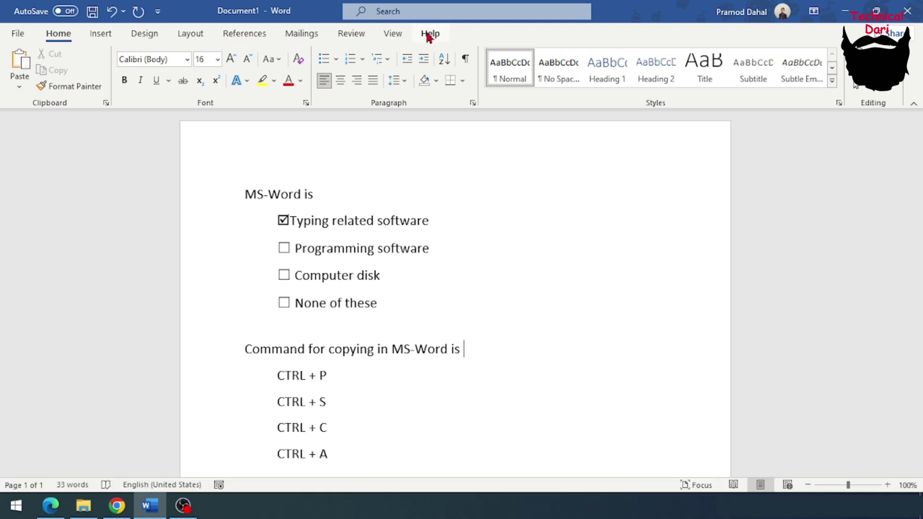
Step: Tick Developer under Main Tabs in Word Options' Customize Ribbon and confirm with OK
click(18, 33)
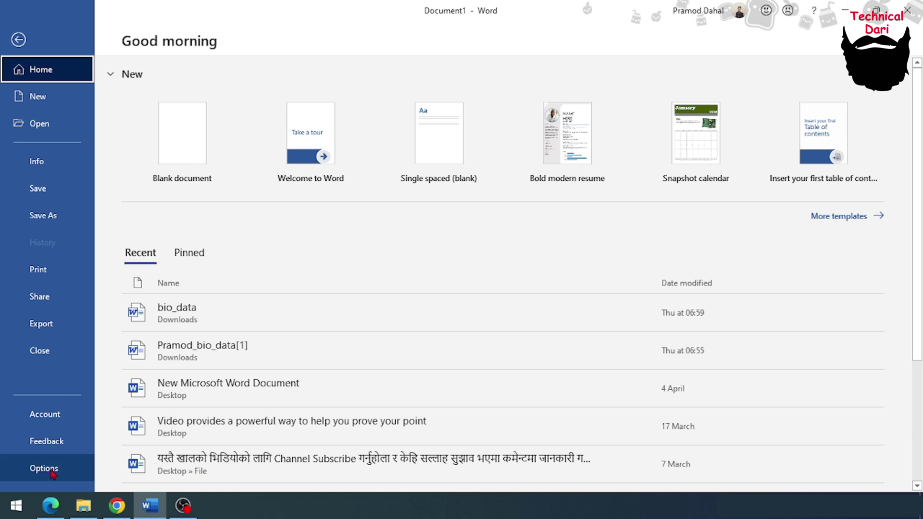
click(48, 471)
drag(407, 34, 414, 39)
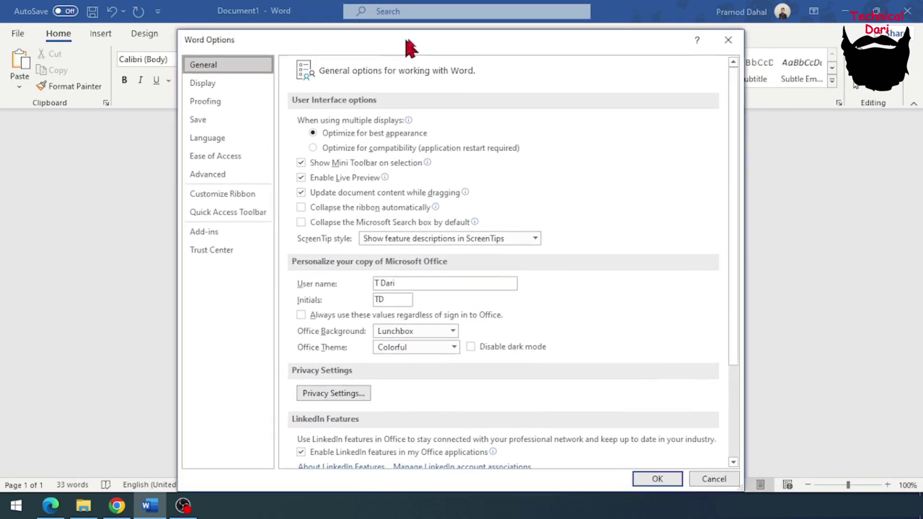
click(227, 189)
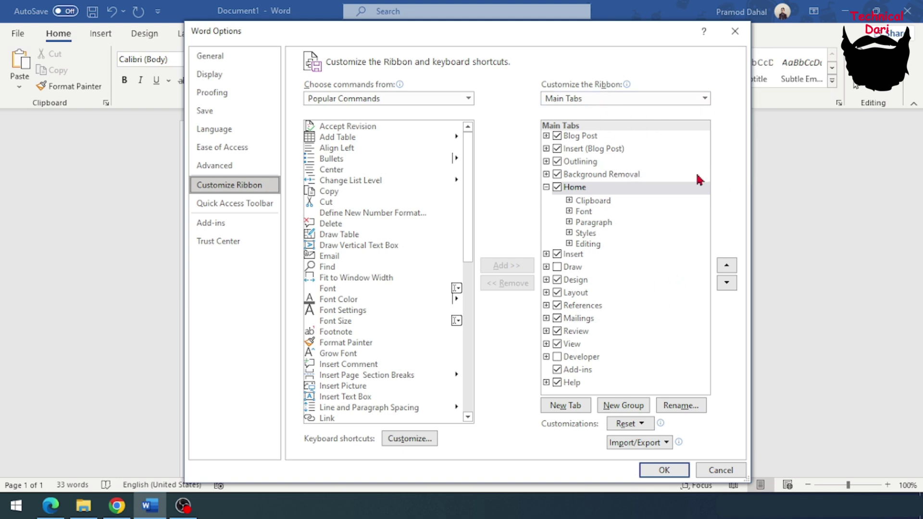
click(557, 358)
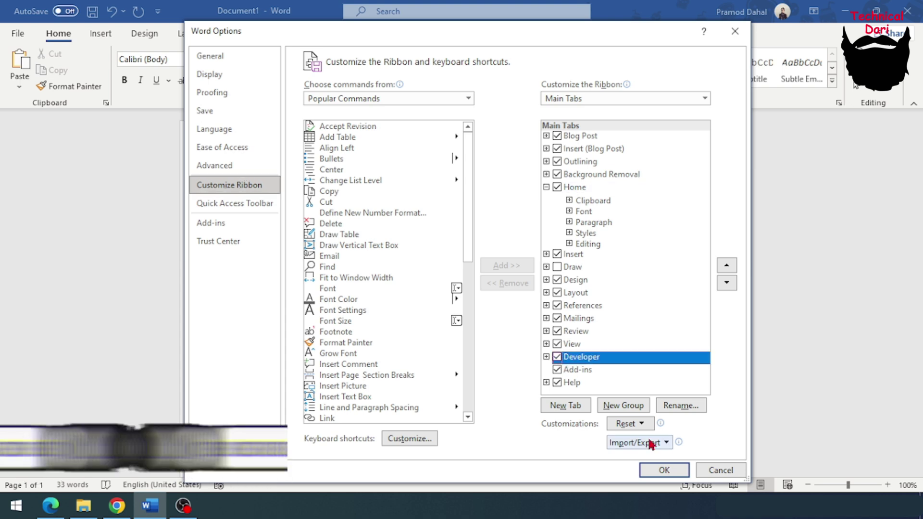
click(660, 471)
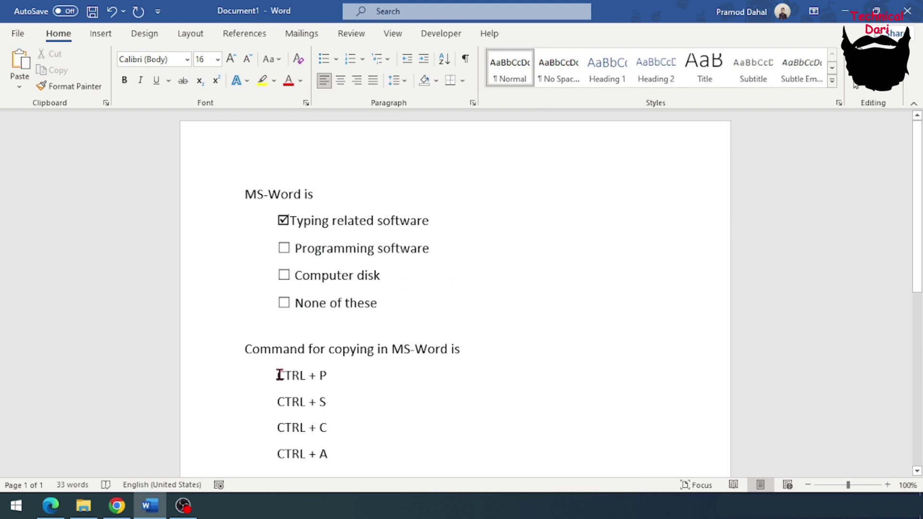
Step: Insert a Check Box Content Control from the Developer tab before 'CTRL + P'
drag(279, 375, 327, 454)
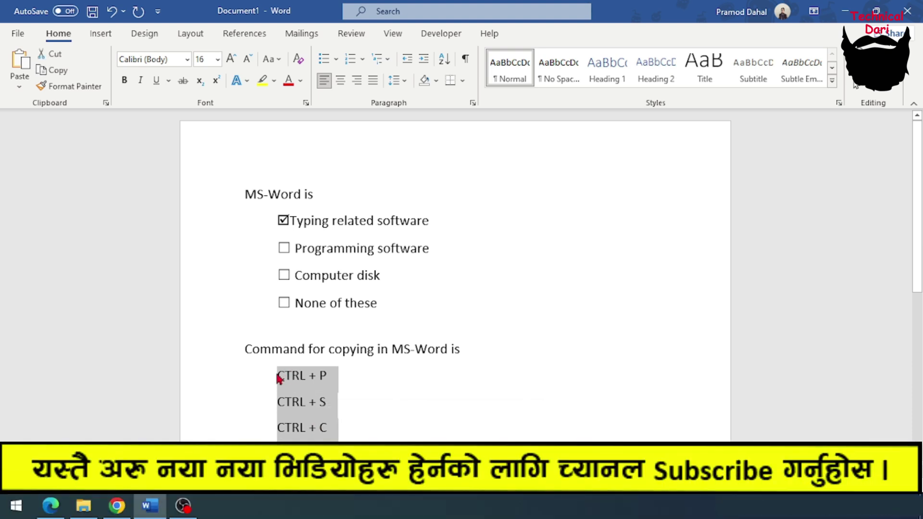
click(279, 379)
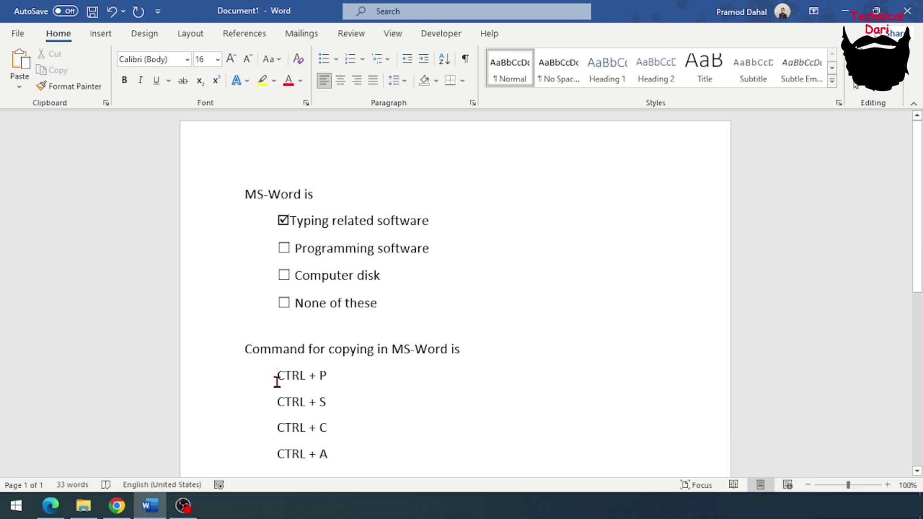
click(441, 34)
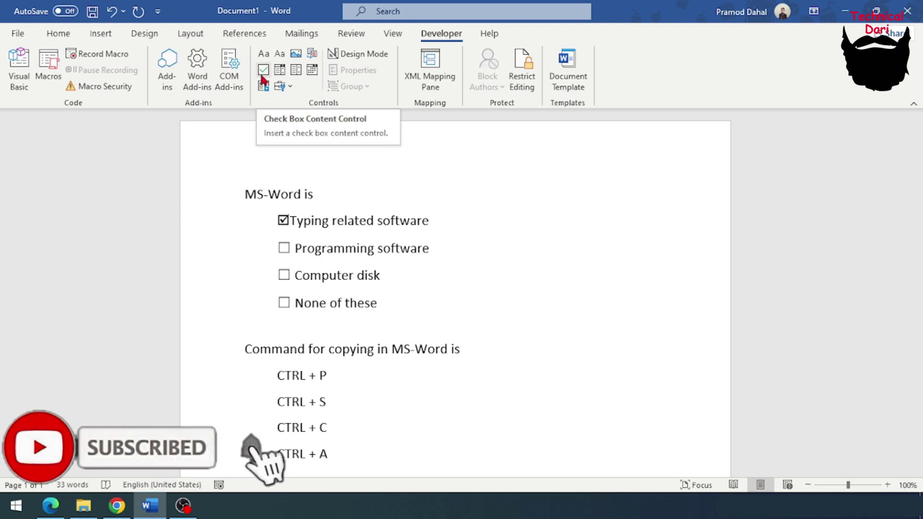
click(262, 71)
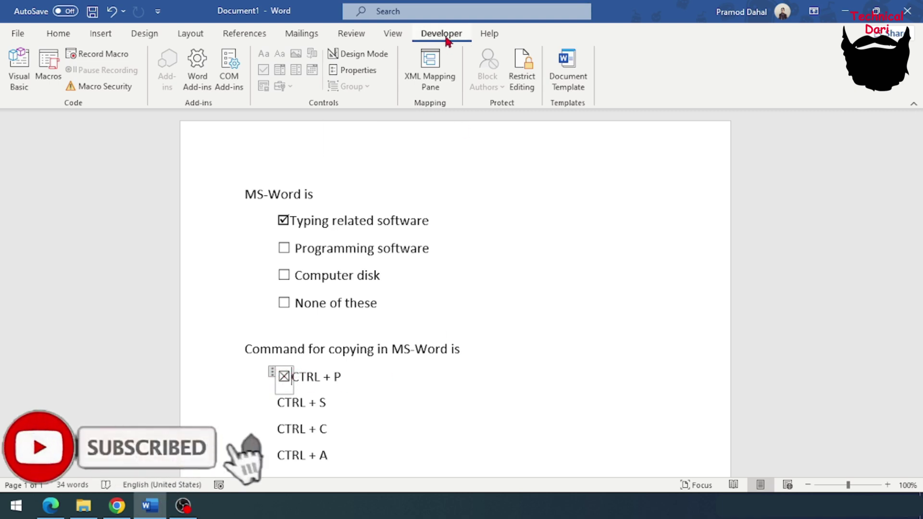
Step: Change the CTRL + P checkbox's checked symbol to Wingdings character 254 in its properties
click(360, 76)
drag(442, 101, 435, 81)
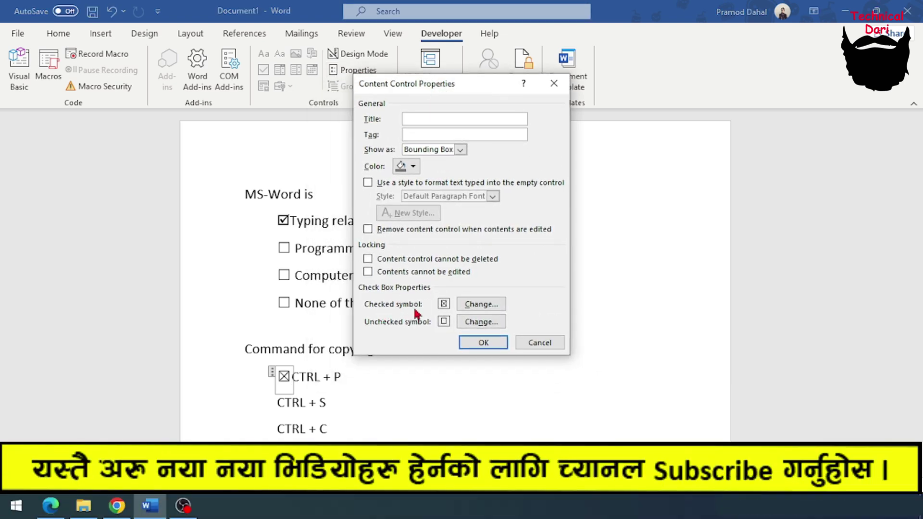
click(481, 305)
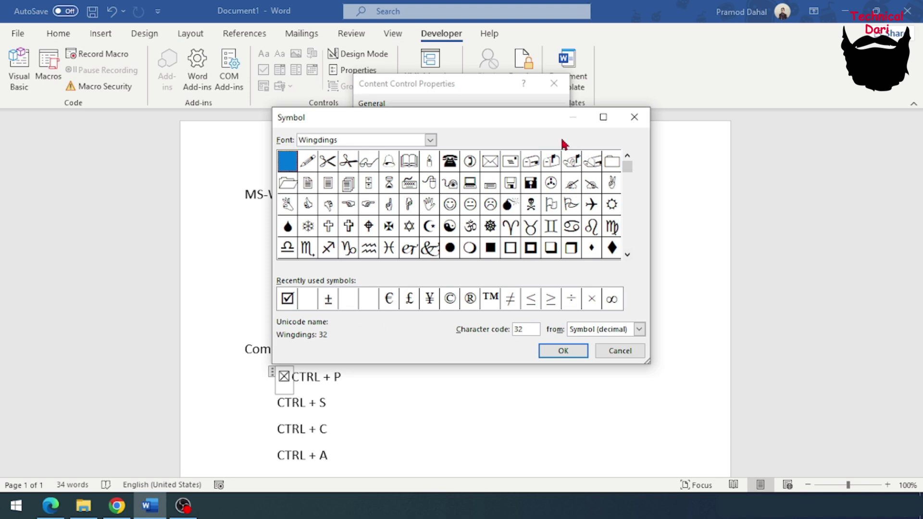
drag(483, 124, 508, 114)
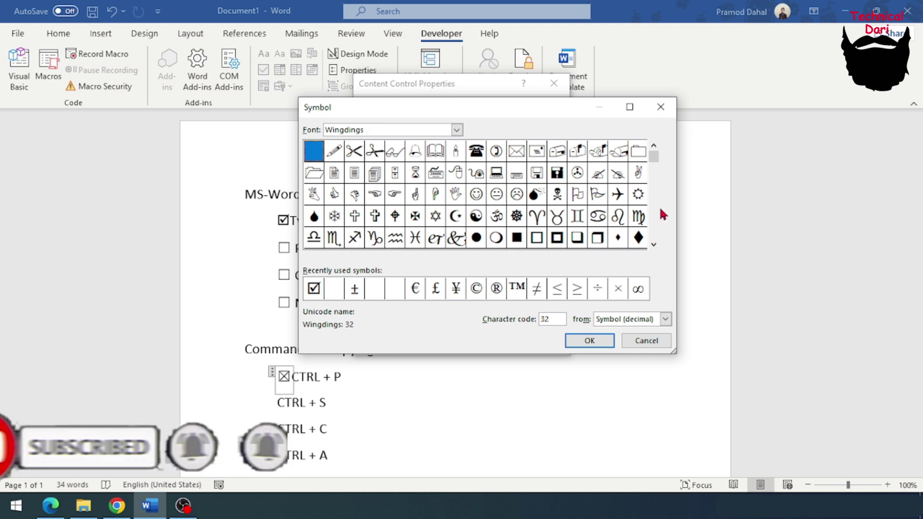
drag(654, 171, 660, 245)
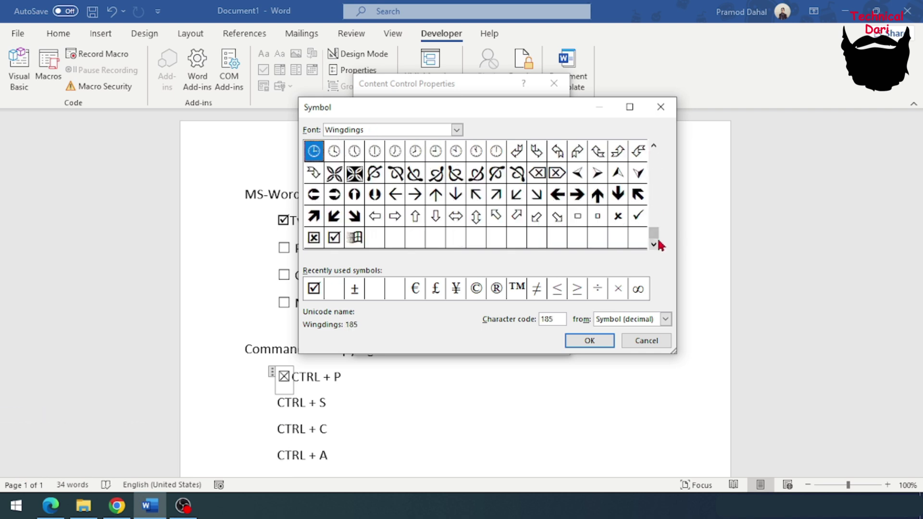
click(335, 242)
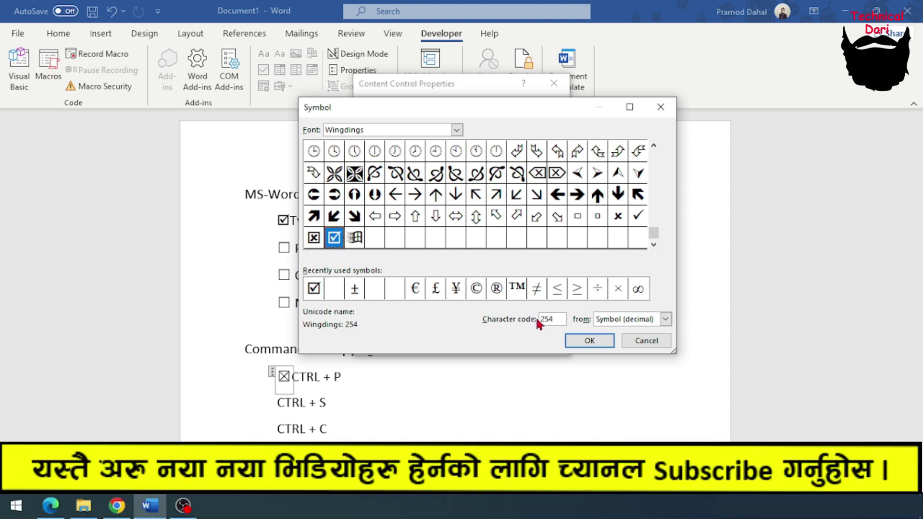
click(580, 342)
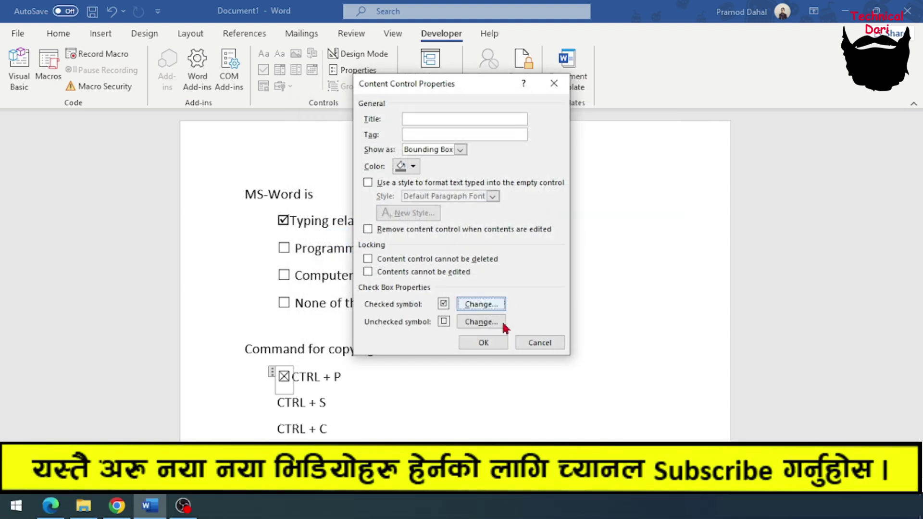
click(485, 343)
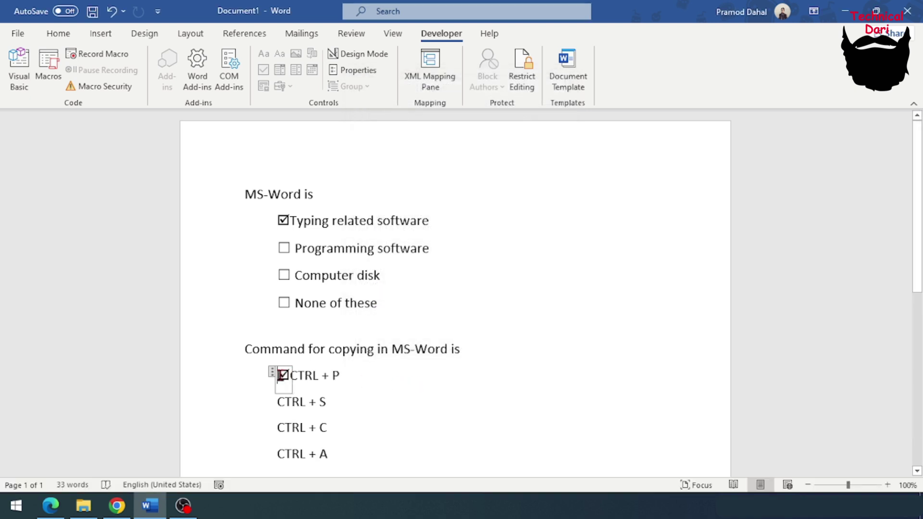
click(460, 420)
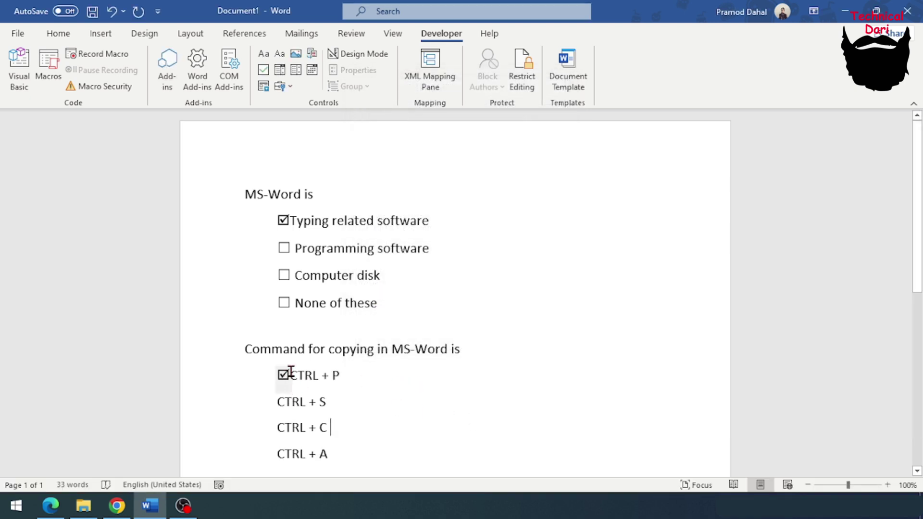
click(278, 427)
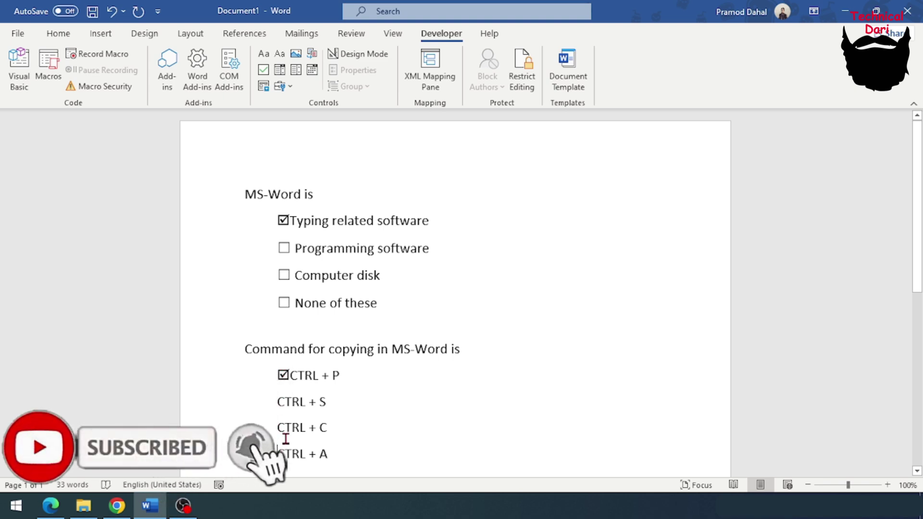
key(Up)
key(Up)
key(Up)
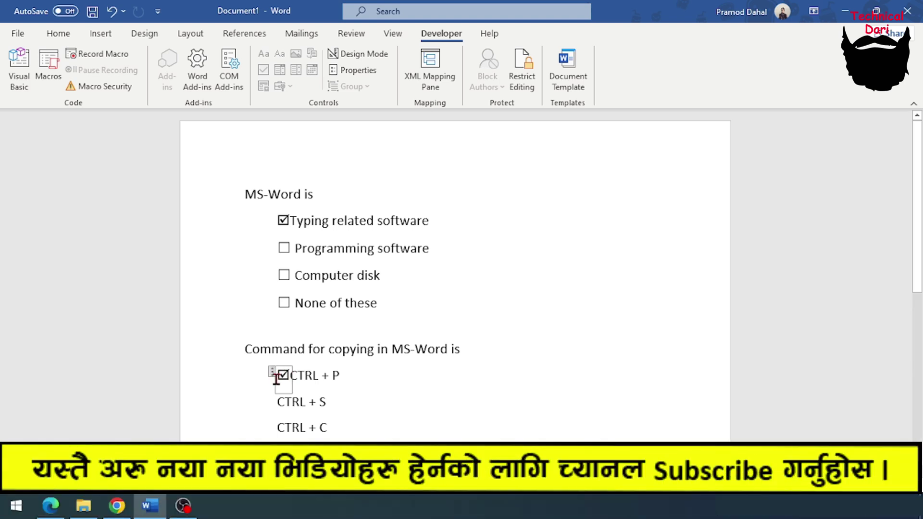
click(273, 376)
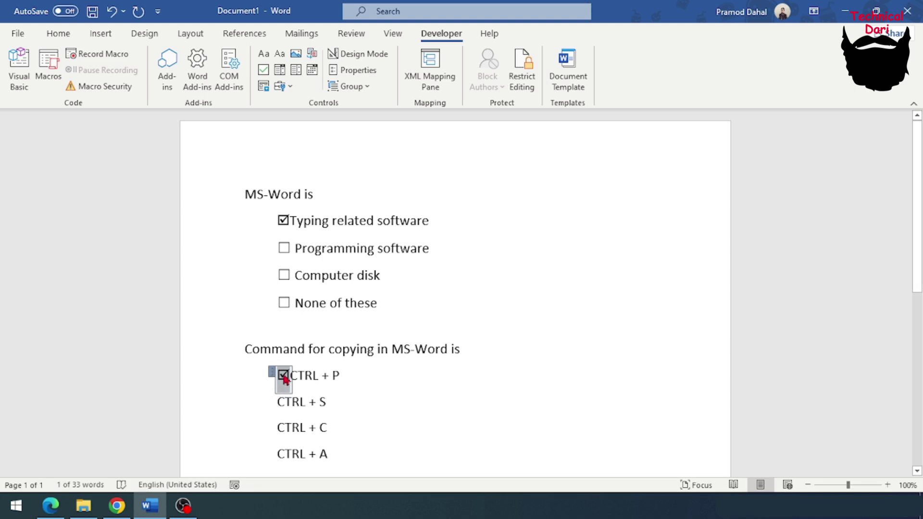
Step: Paste the copied checkbox before CTRL + S, CTRL + C and CTRL + A
click(279, 402)
key(ctrl+v)
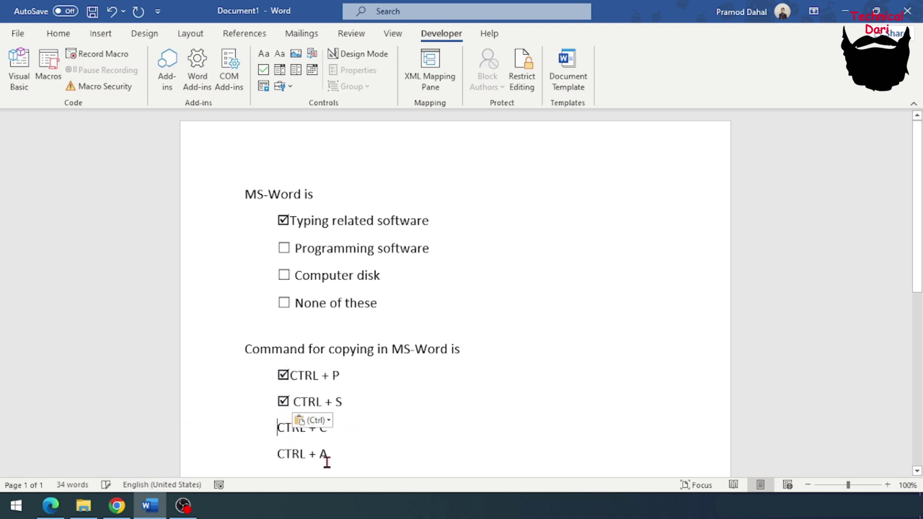
key(ctrl+v)
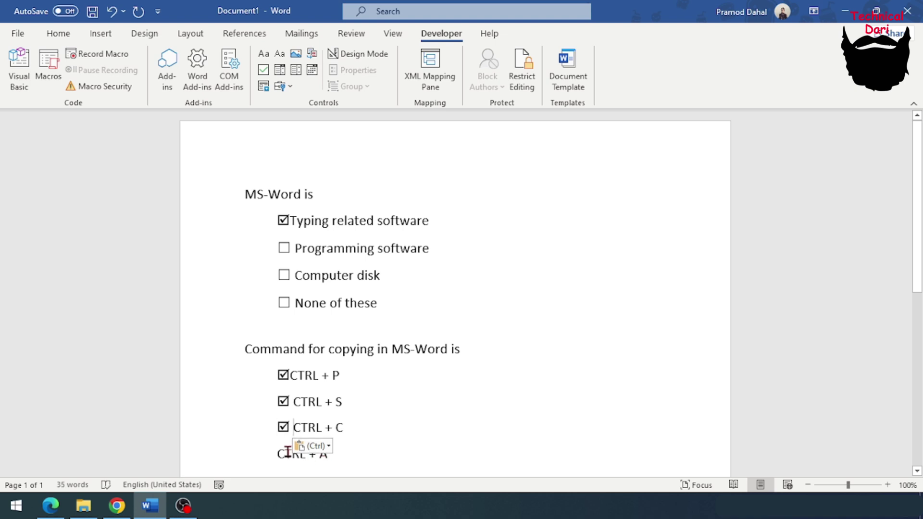
click(278, 454)
key(ctrl+v)
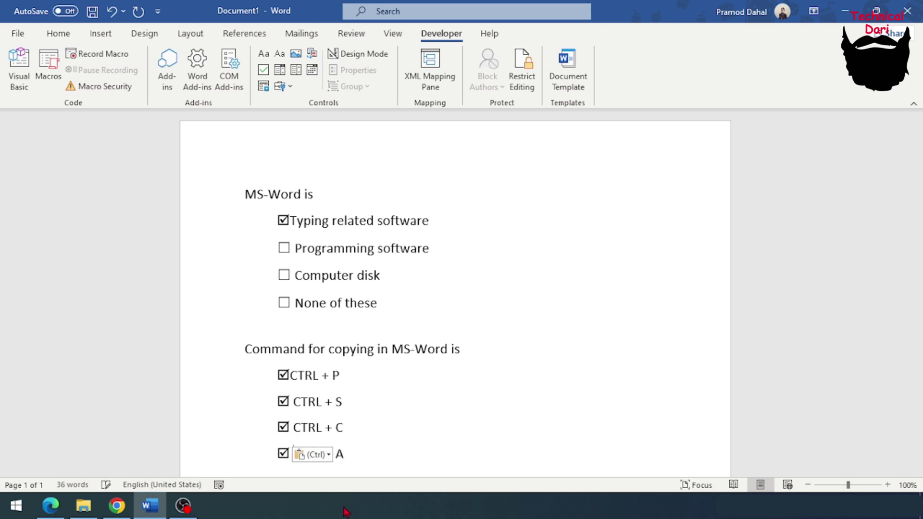
Step: Untick all four CTRL answer checkboxes
click(284, 375)
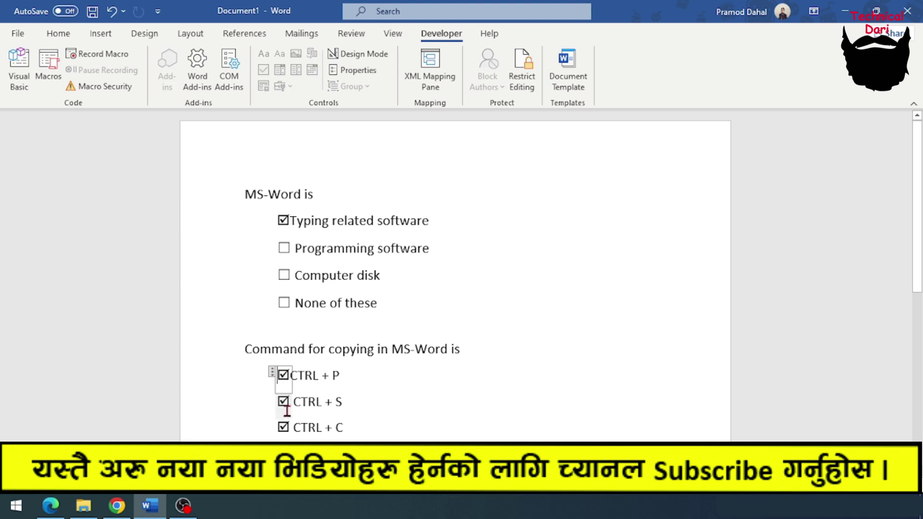
click(283, 401)
click(283, 402)
click(283, 376)
click(283, 427)
click(284, 452)
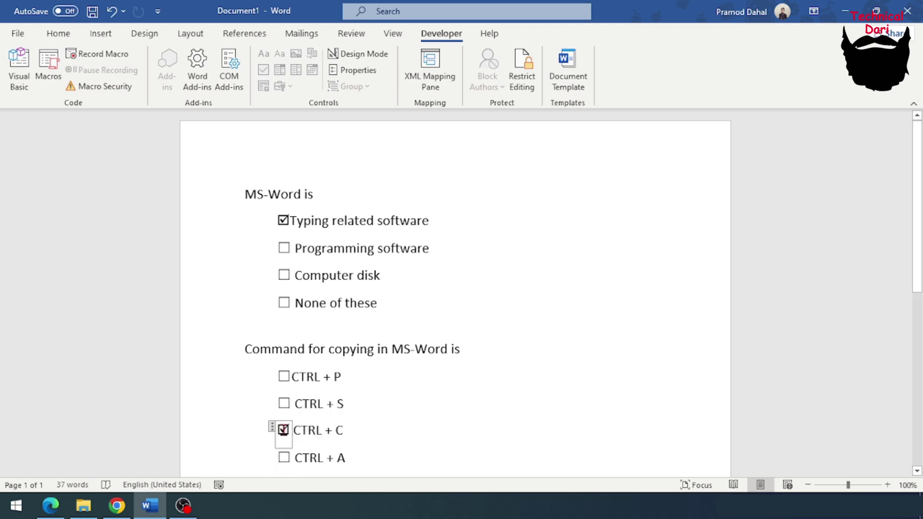
click(284, 429)
Step: Tick the checkbox beside CTRL + C under the second question
drag(254, 351, 459, 350)
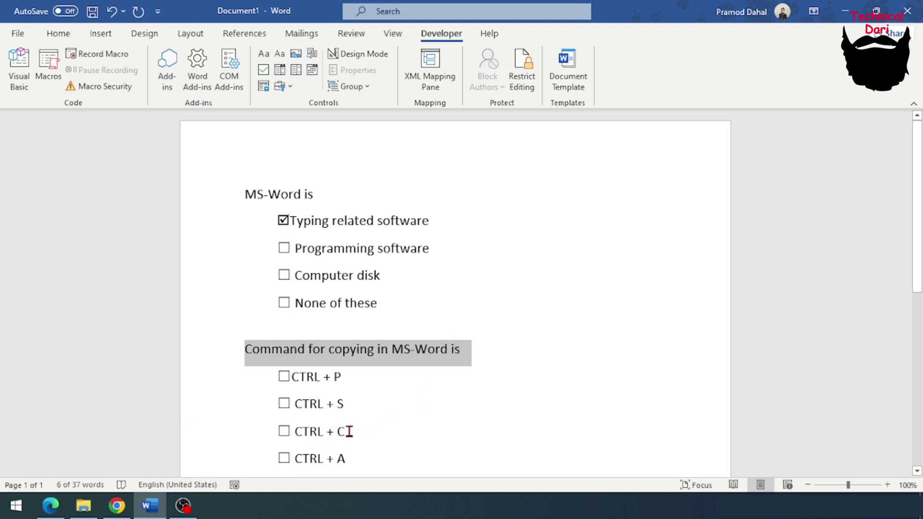
click(403, 420)
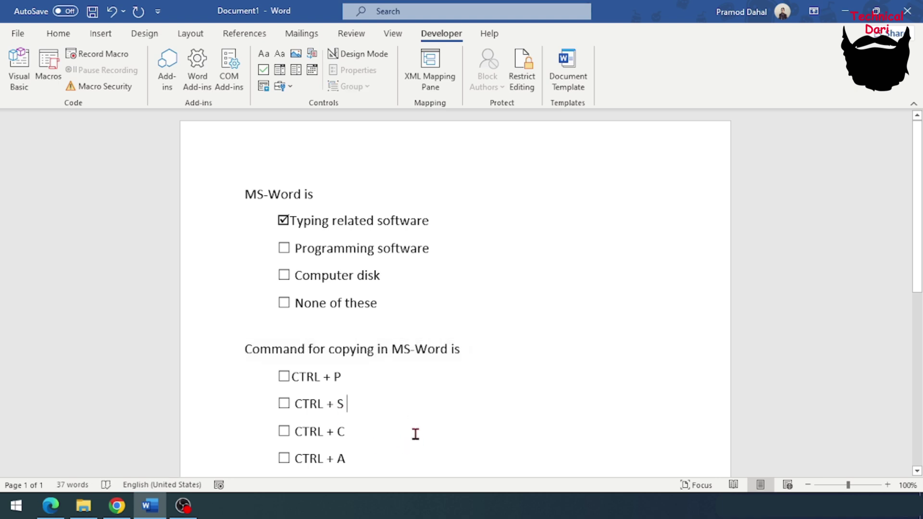
click(285, 430)
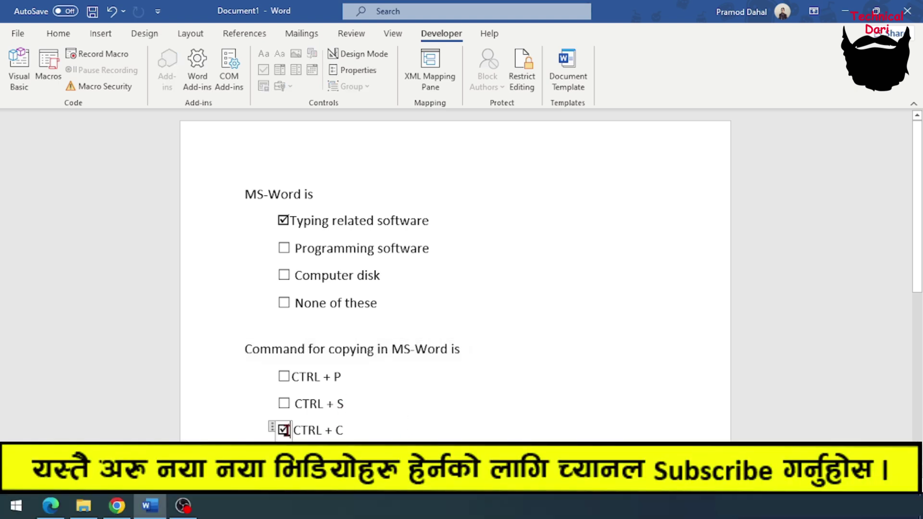